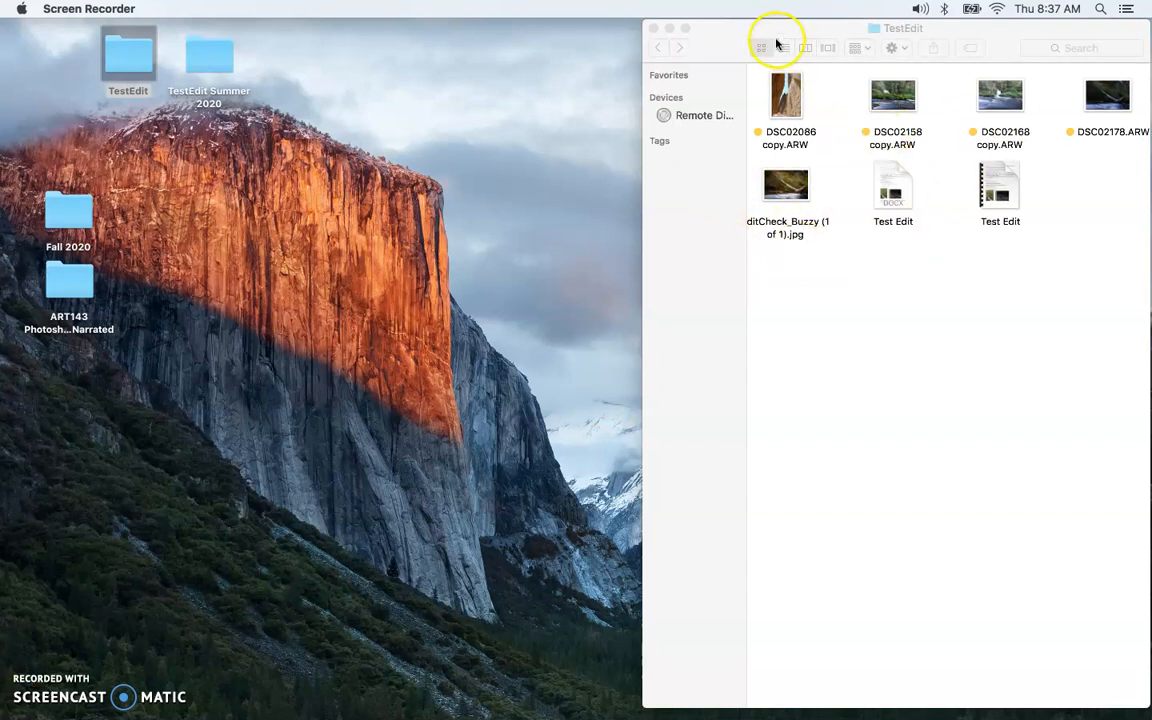
# Step: Activate the TestEdit Finder window to show the canyon ARW photo files
pyautogui.click(743, 33)
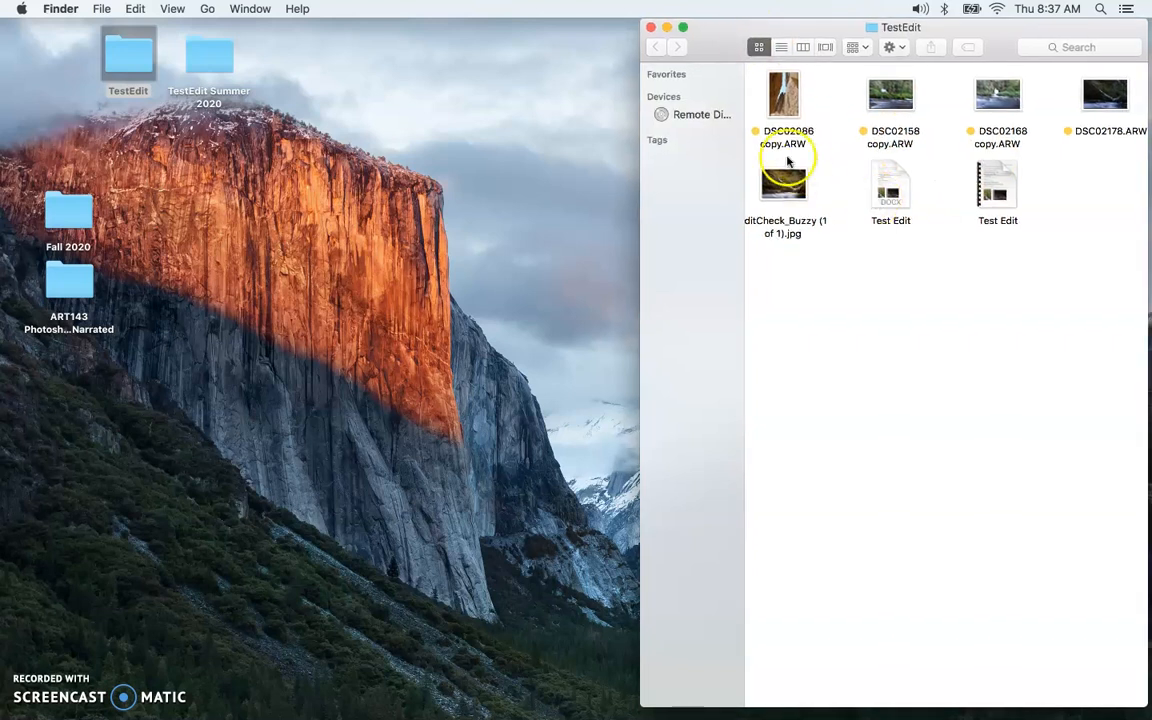
# Step: Drag DSC02086 copy.ARW onto Photoshop so it opens in Camera Raw
pyautogui.moveTo(784, 108); pyautogui.dragTo(245, 700)
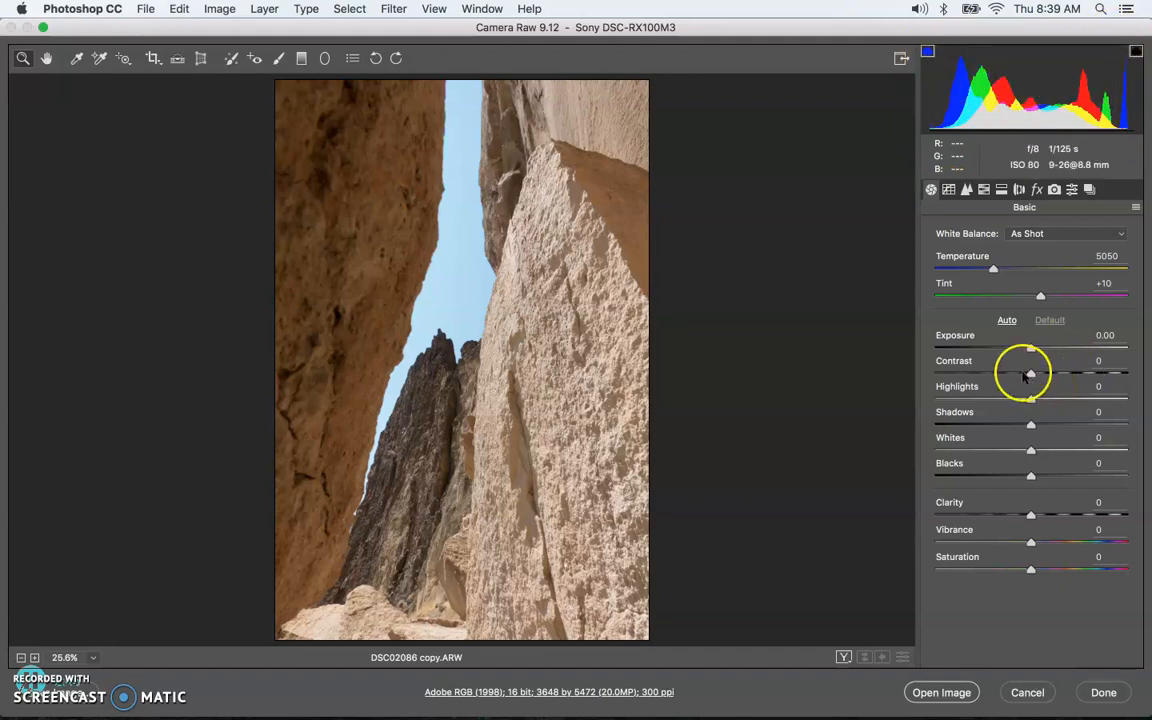
# Step: In the Basic panel, raise Shadows to +51 and Whites to +100
pyautogui.moveTo(1031, 423); pyautogui.dragTo(1081, 395)
pyautogui.moveTo(1031, 451); pyautogui.dragTo(1135, 418)
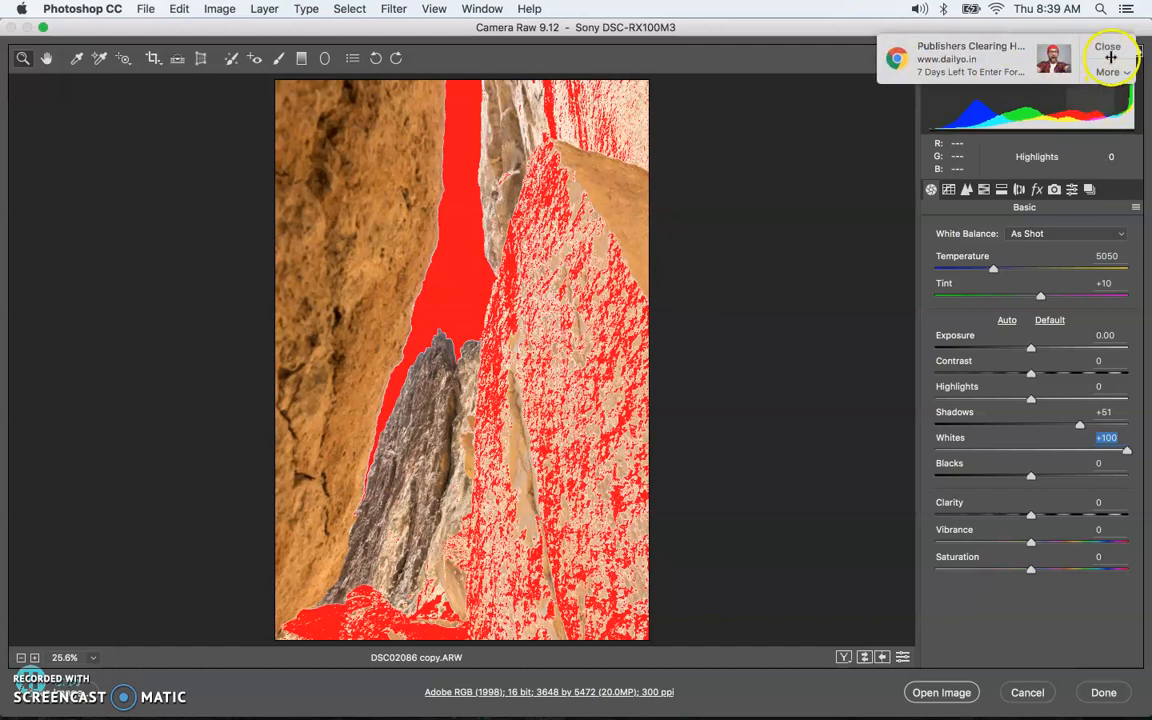
# Step: Dismiss the Chrome notification and switch the histogram's highlight clipping warning off
pyautogui.click(1110, 57)
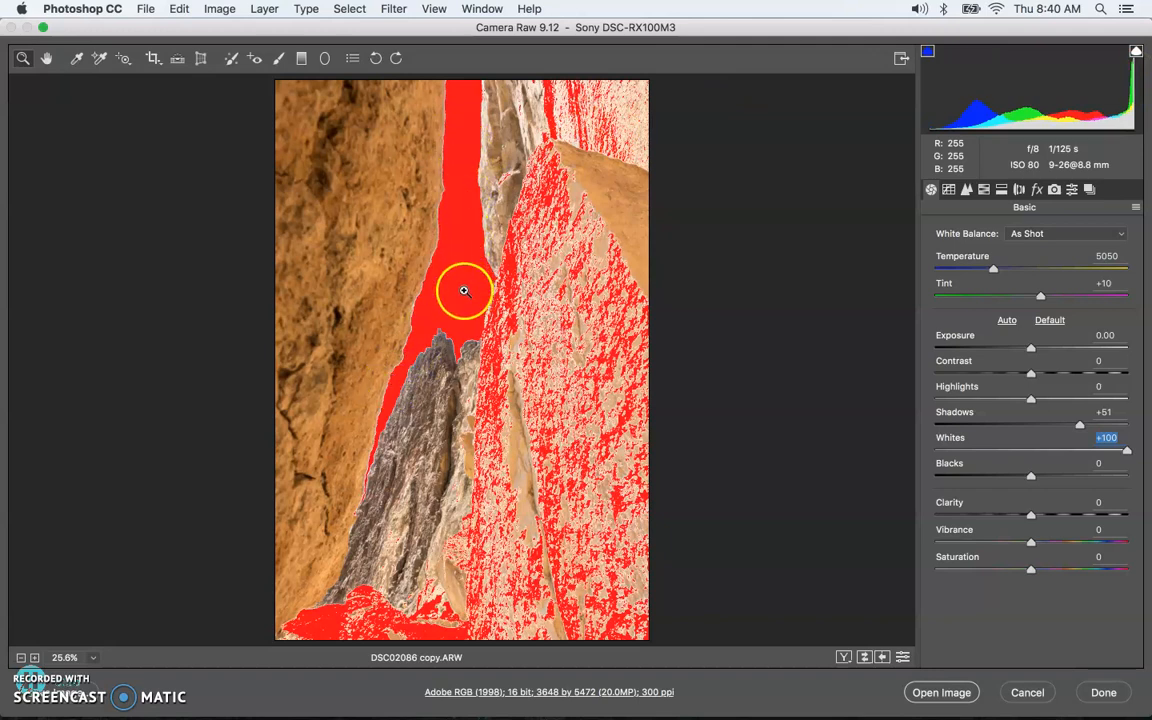
pyautogui.click(1136, 51)
pyautogui.click(1136, 51)
pyautogui.click(1136, 51)
pyautogui.click(1136, 51)
pyautogui.click(1136, 51)
pyautogui.click(1136, 51)
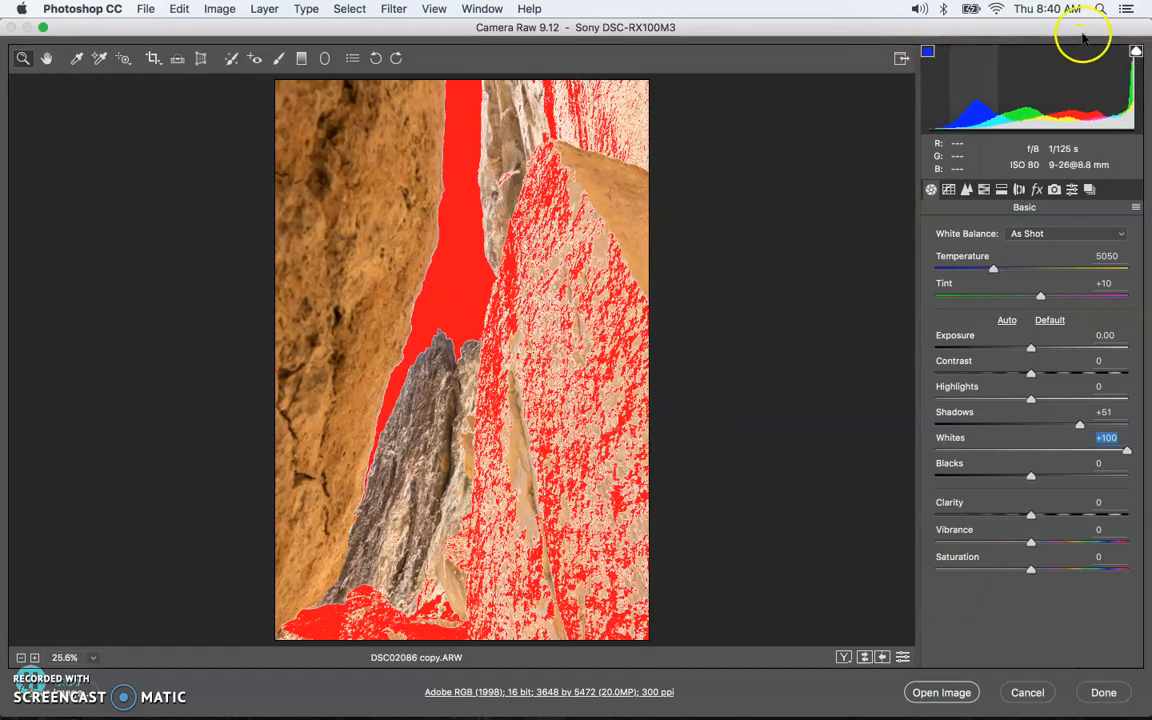
pyautogui.click(1135, 54)
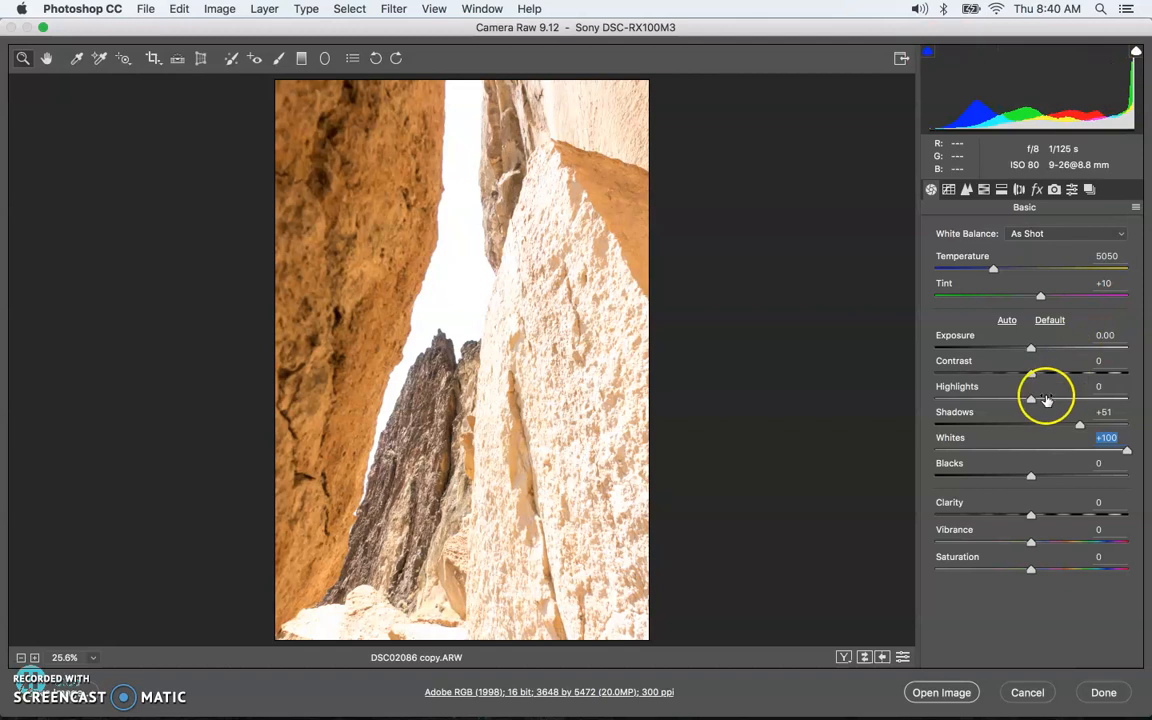
# Step: Drop Blacks and Shadows to -100 and enable both shadow and highlight clipping warnings
pyautogui.moveTo(1031, 474); pyautogui.dragTo(929, 480)
pyautogui.moveTo(1079, 424); pyautogui.dragTo(895, 435)
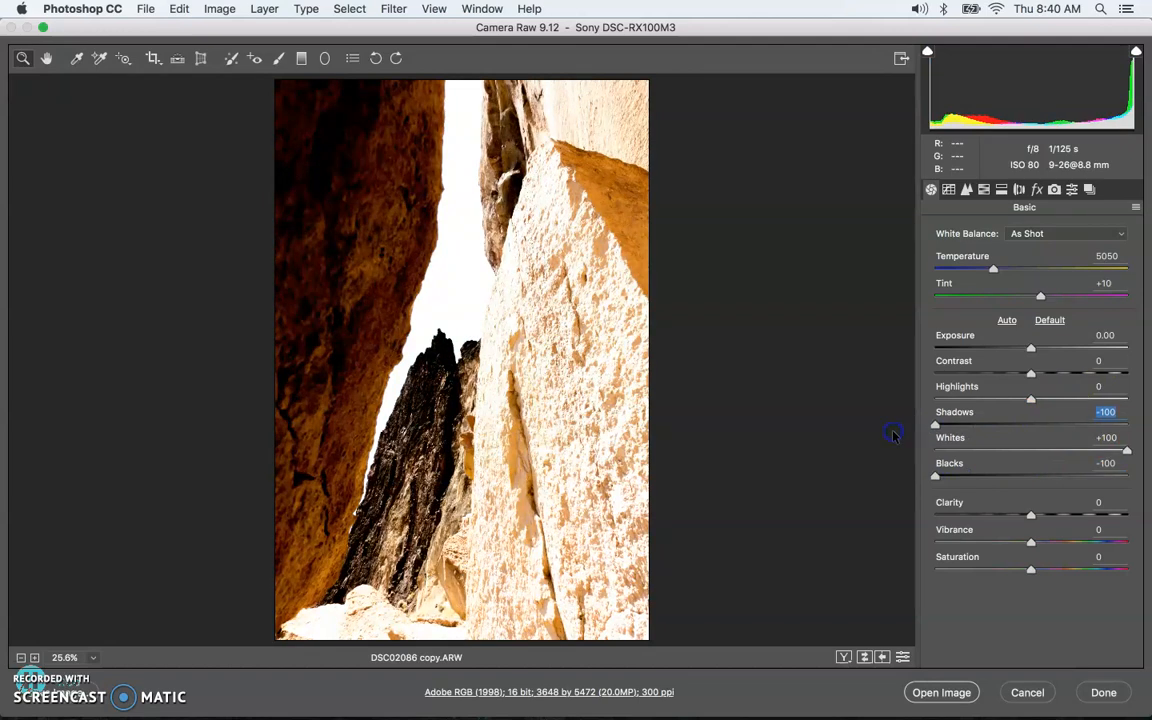
pyautogui.click(927, 52)
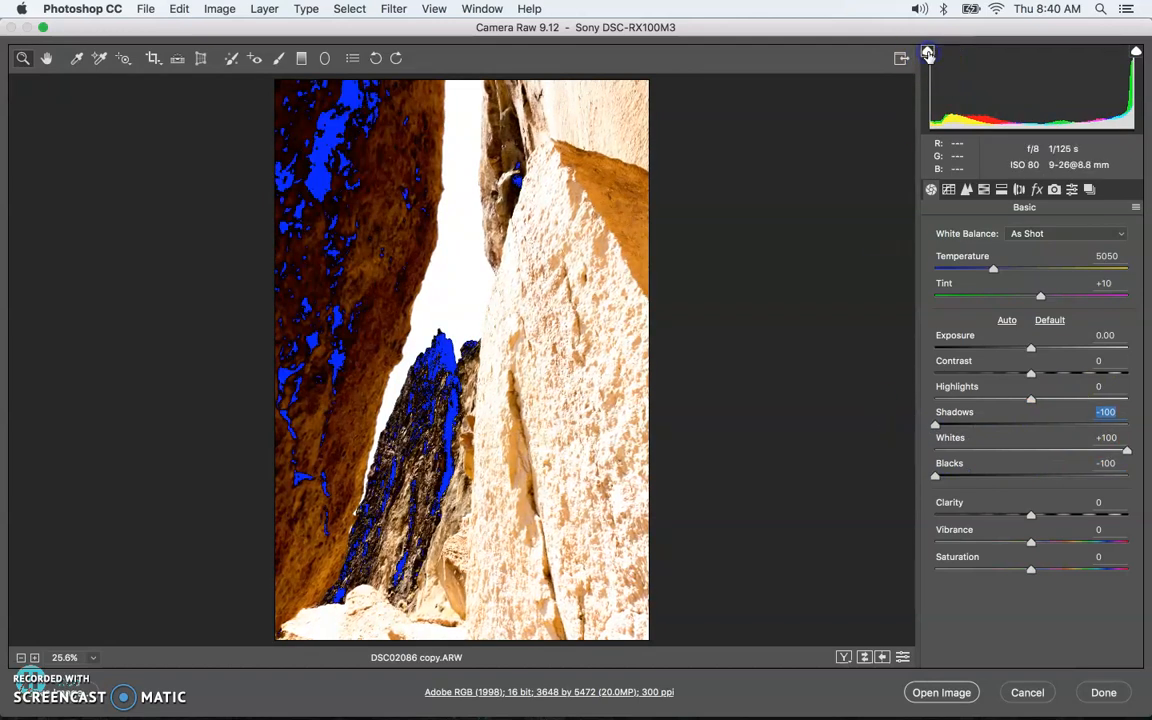
pyautogui.click(1136, 52)
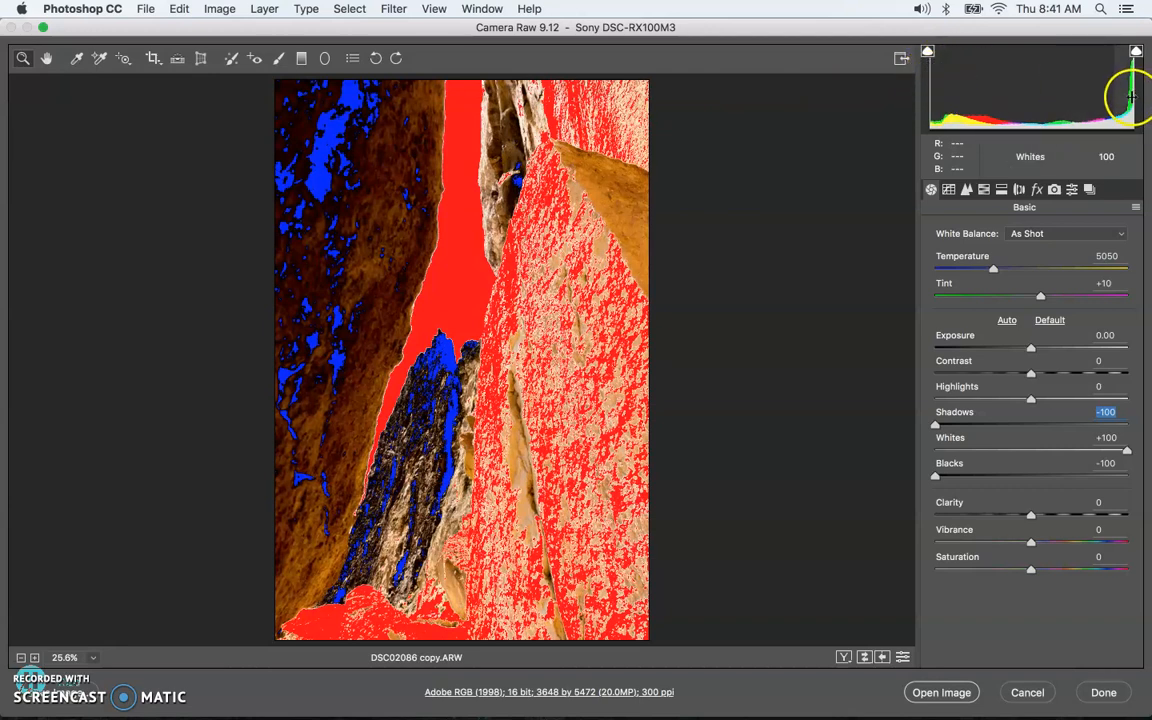
# Step: Set Shadows to +20 and Blacks to +38, then lower Whites to +12 and Blacks to +2
pyautogui.moveTo(935, 425); pyautogui.dragTo(1048, 427)
pyautogui.moveTo(937, 475); pyautogui.dragTo(1069, 467)
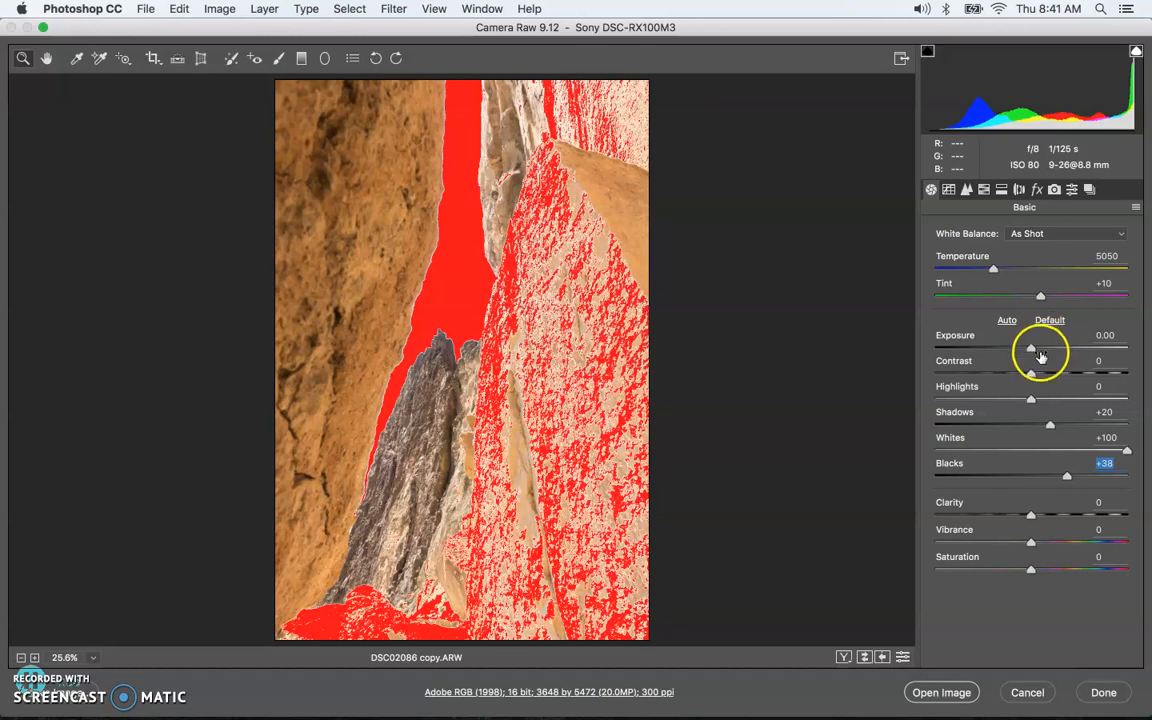
pyautogui.click(957, 337)
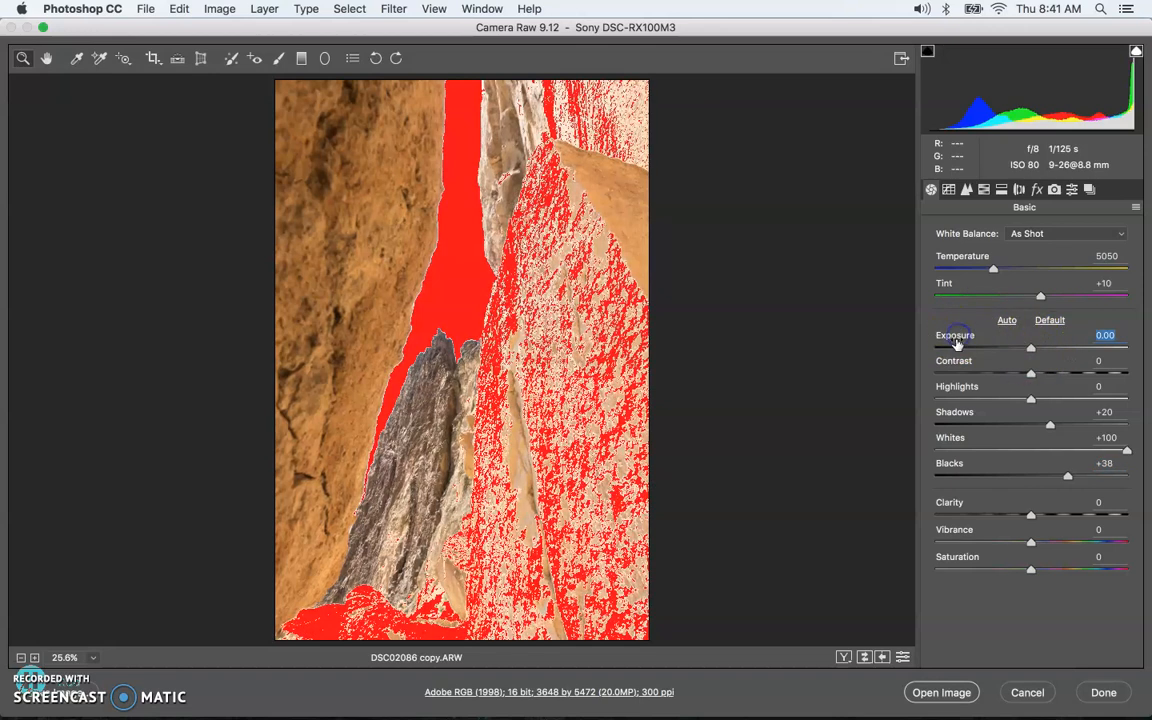
pyautogui.click(953, 361)
pyautogui.click(957, 386)
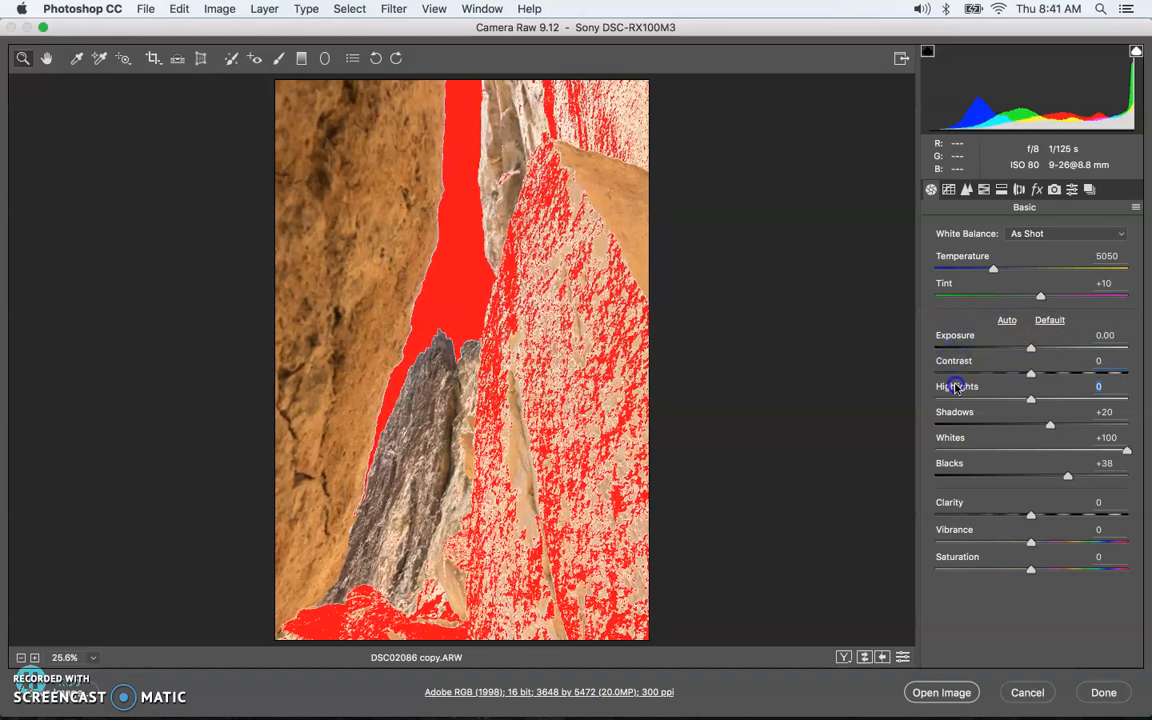
pyautogui.click(966, 416)
pyautogui.click(958, 438)
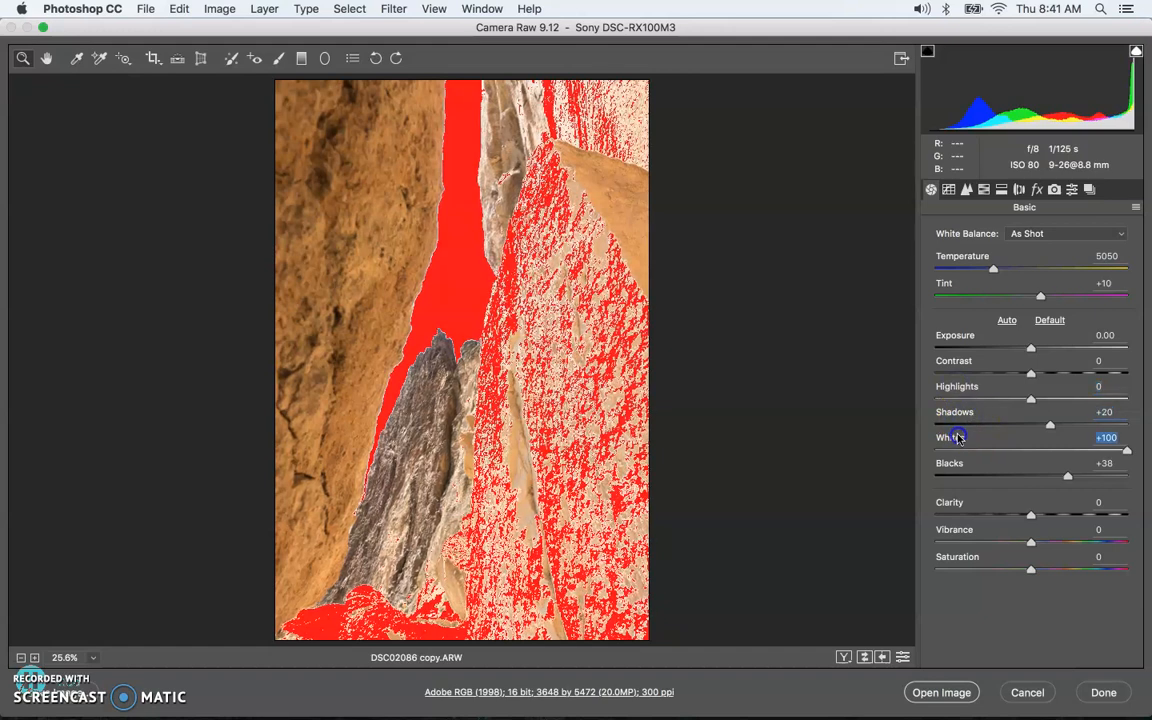
pyautogui.click(1042, 450)
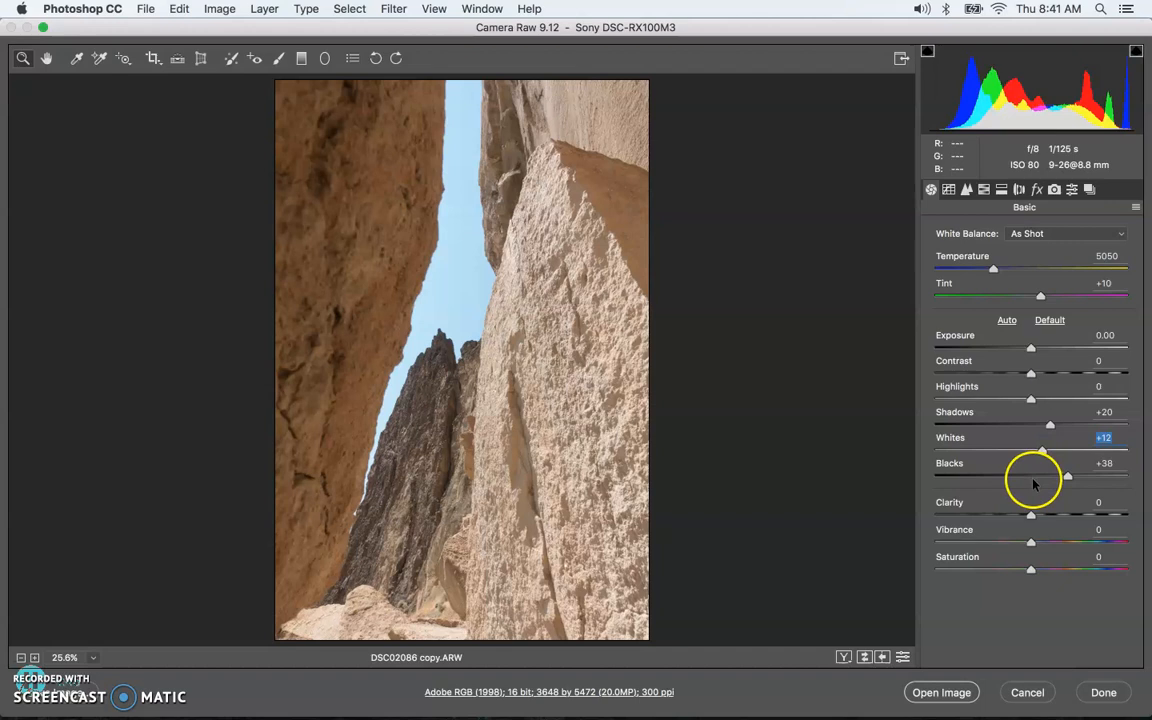
pyautogui.click(1033, 477)
# Step: Reduce Whites to +3, leaving Shadows at +4 and Blacks at +2
pyautogui.moveTo(1042, 447)
pyautogui.mouseDown()
pyautogui.moveTo(1049, 429)
pyautogui.moveTo(1035, 428)
pyautogui.mouseUp()
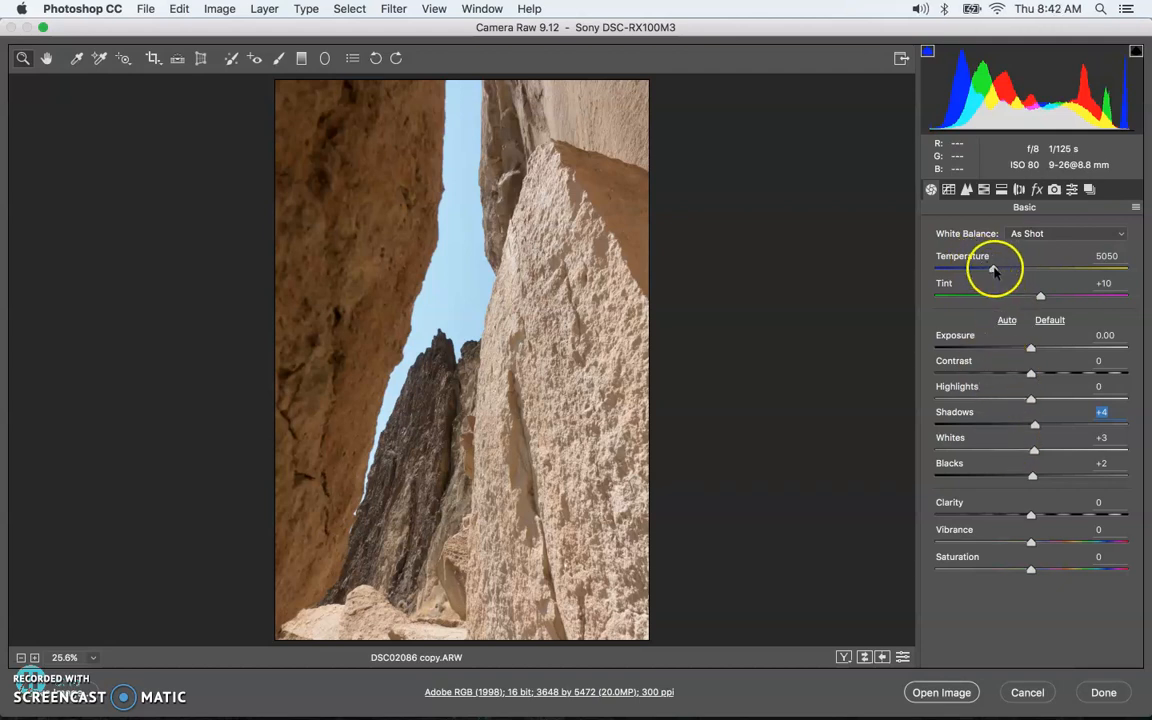
# Step: Warm the Temperature to 6900 and lower Exposure to -1.05
pyautogui.click(994, 270)
pyautogui.moveTo(994, 270); pyautogui.dragTo(1030, 267)
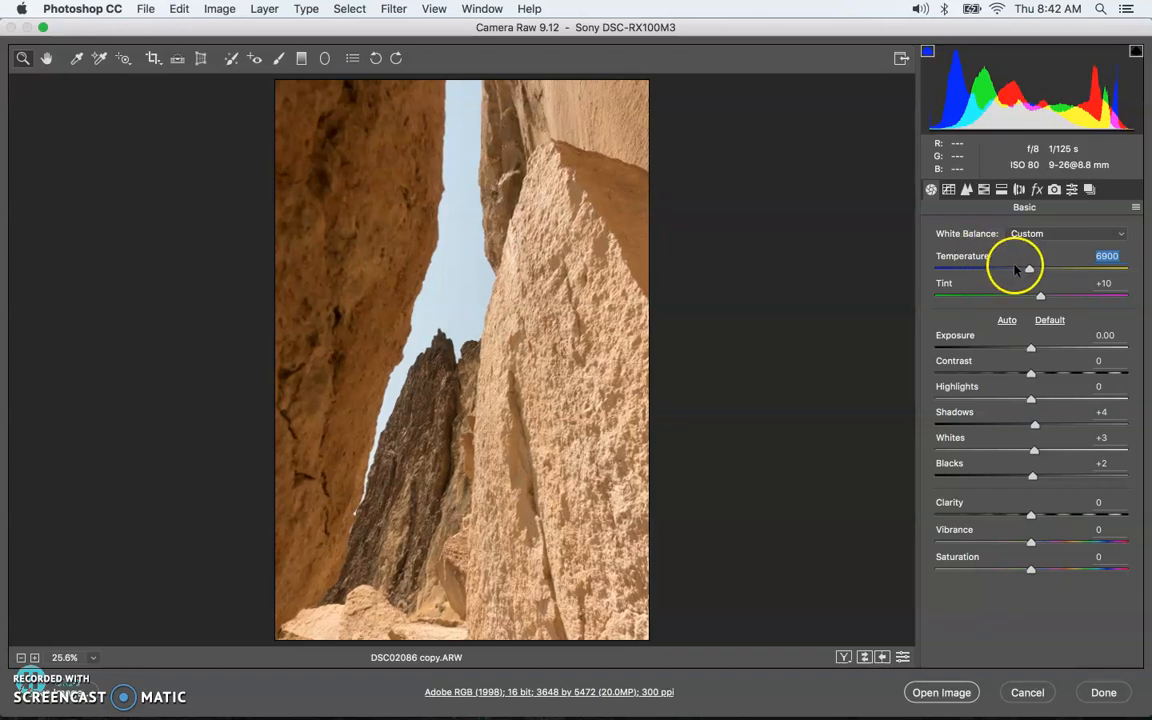
pyautogui.moveTo(1028, 269); pyautogui.dragTo(1024, 268)
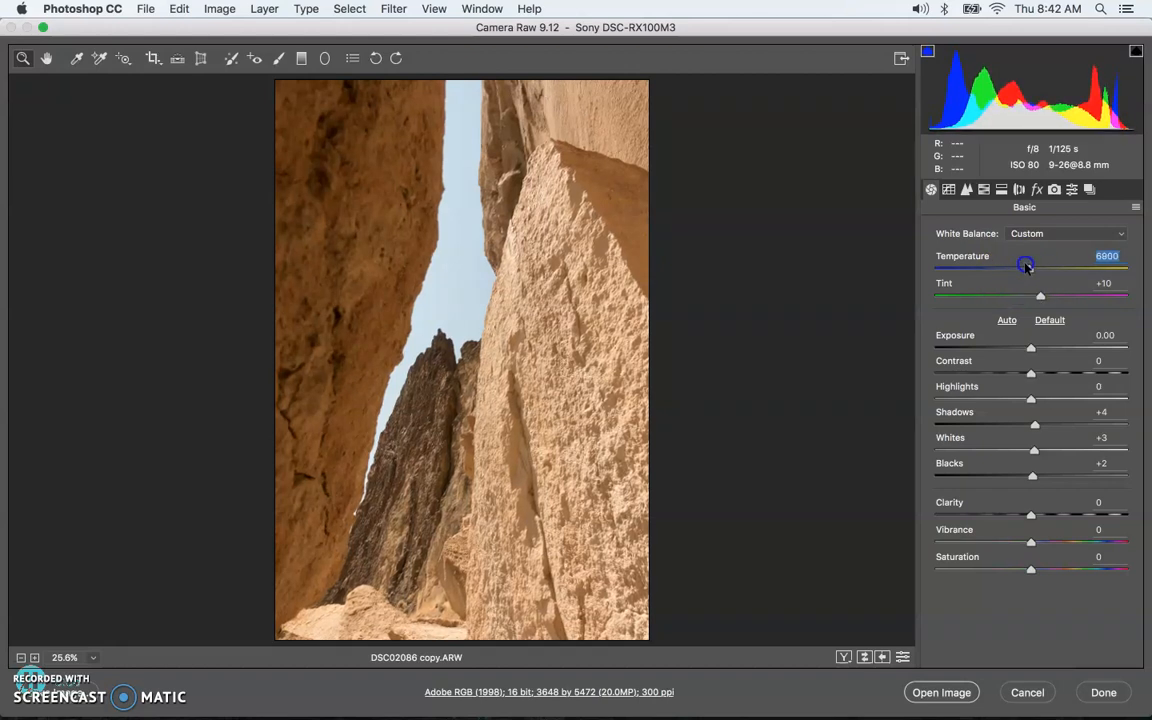
pyautogui.moveTo(1026, 267)
pyautogui.mouseDown()
pyautogui.moveTo(1038, 267)
pyautogui.moveTo(1020, 270)
pyautogui.moveTo(1029, 274)
pyautogui.mouseUp()
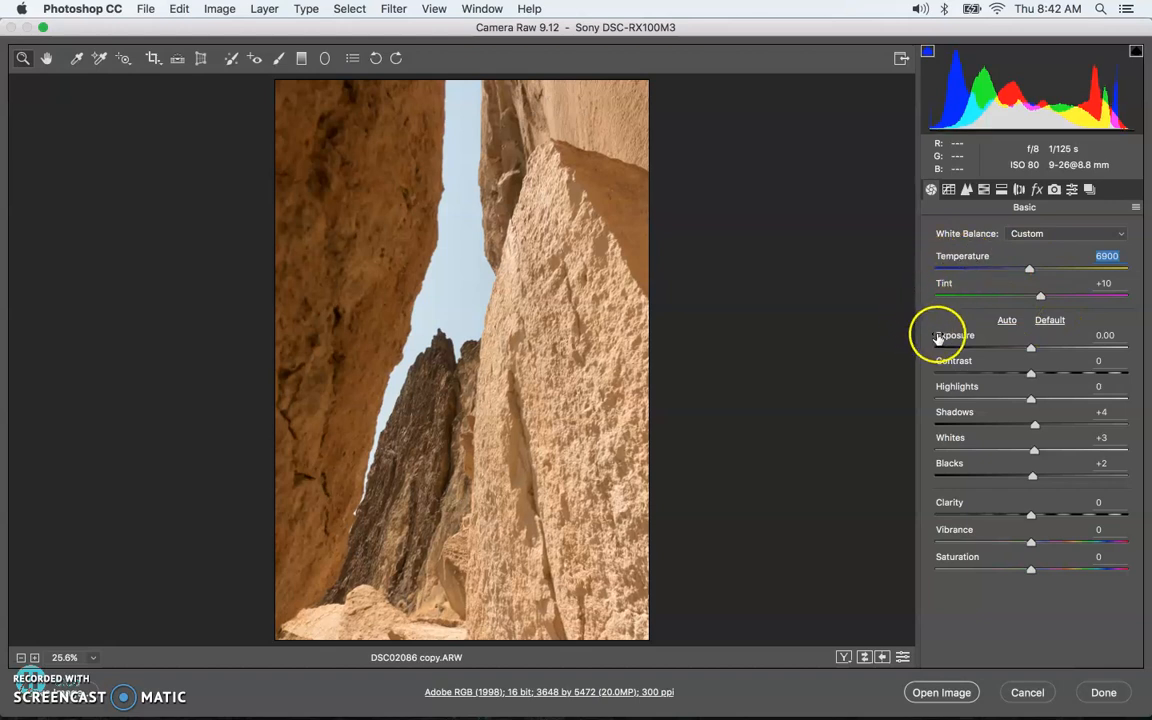
pyautogui.moveTo(1031, 347)
pyautogui.mouseDown()
pyautogui.moveTo(990, 363)
pyautogui.moveTo(1086, 362)
pyautogui.moveTo(936, 374)
pyautogui.moveTo(1030, 368)
pyautogui.moveTo(1012, 348)
pyautogui.mouseUp()
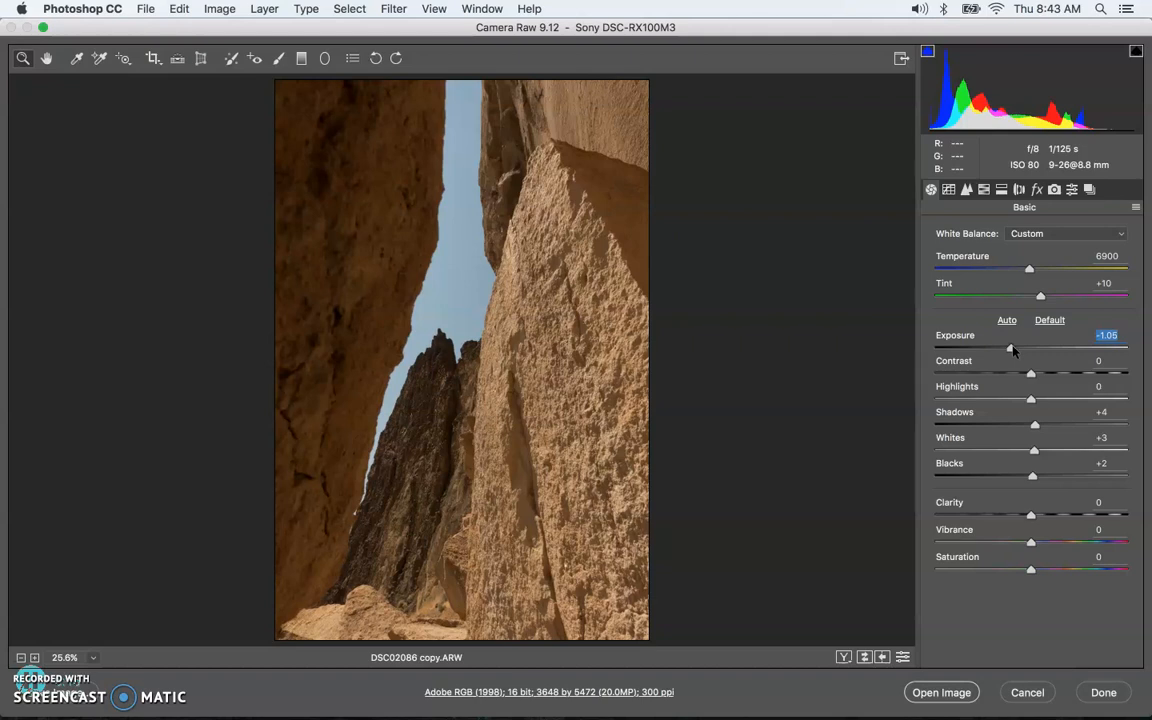
# Step: Try much brighter and darker Exposure values, finally leaving it at -0.50
pyautogui.moveTo(1017, 348); pyautogui.dragTo(979, 346)
pyautogui.moveTo(969, 348); pyautogui.dragTo(1003, 345)
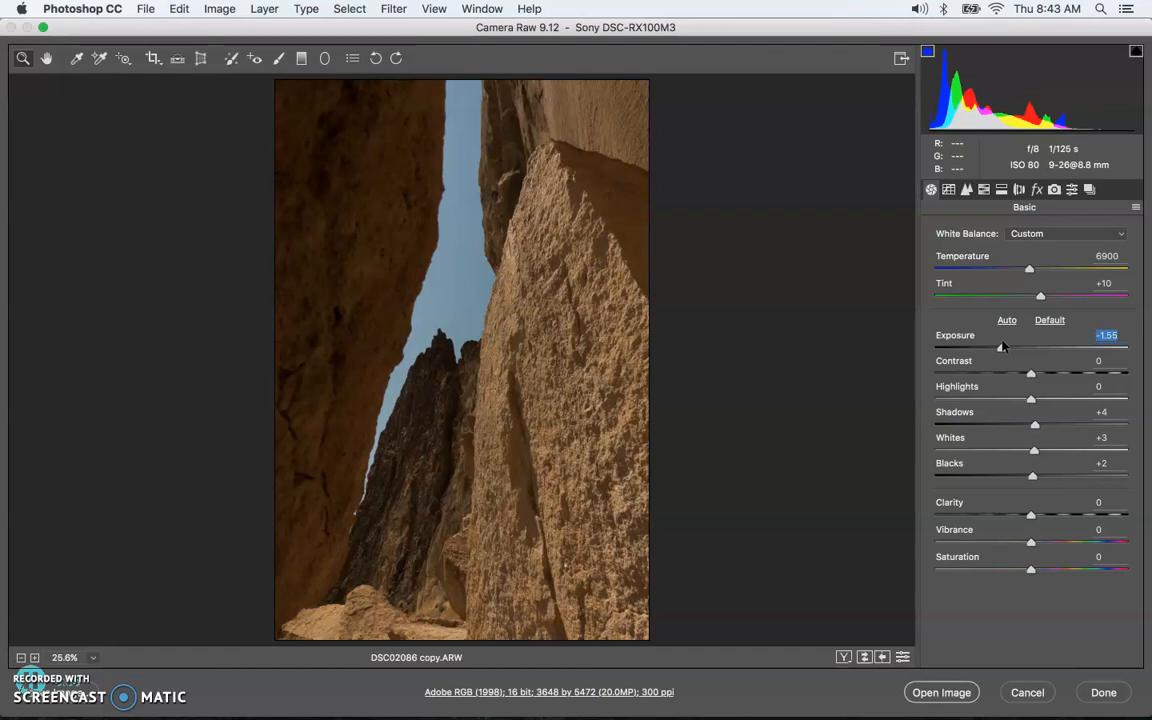
pyautogui.moveTo(1001, 349); pyautogui.dragTo(1023, 357)
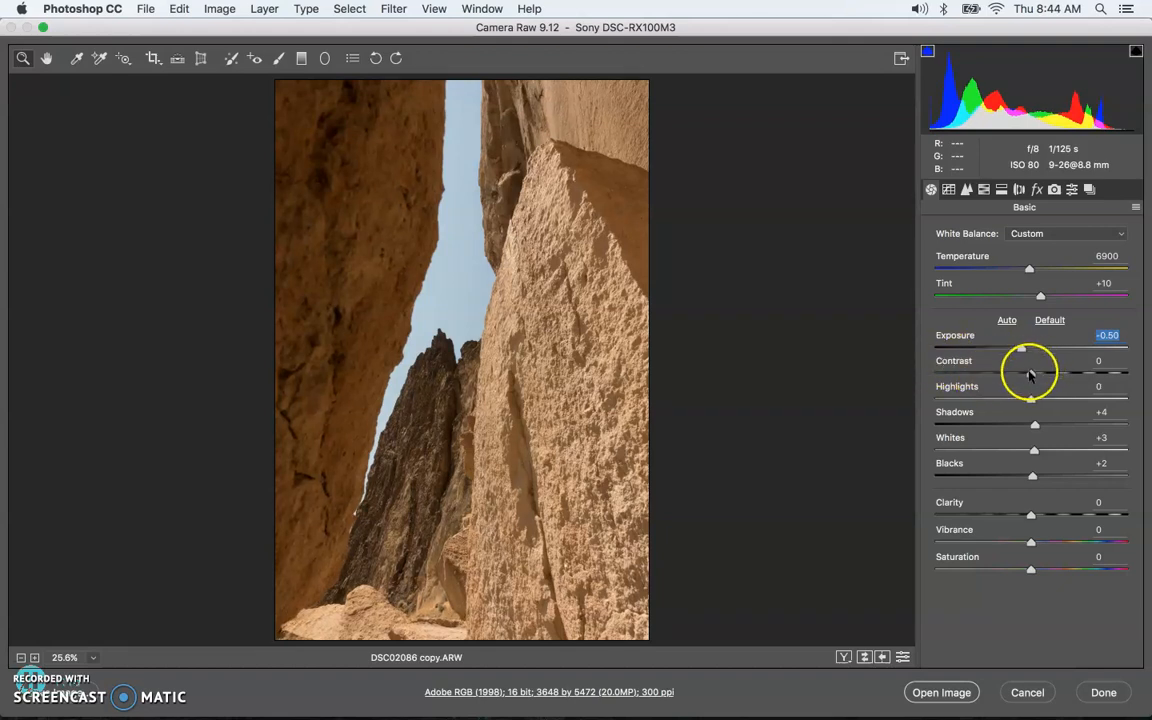
# Step: Test Contrast at extremes, reset it to 0, and raise Highlights to +100
pyautogui.moveTo(1029, 373); pyautogui.dragTo(1126, 363)
pyautogui.moveTo(1005, 382)
pyautogui.mouseDown()
pyautogui.moveTo(1098, 373)
pyautogui.moveTo(988, 386)
pyautogui.mouseUp()
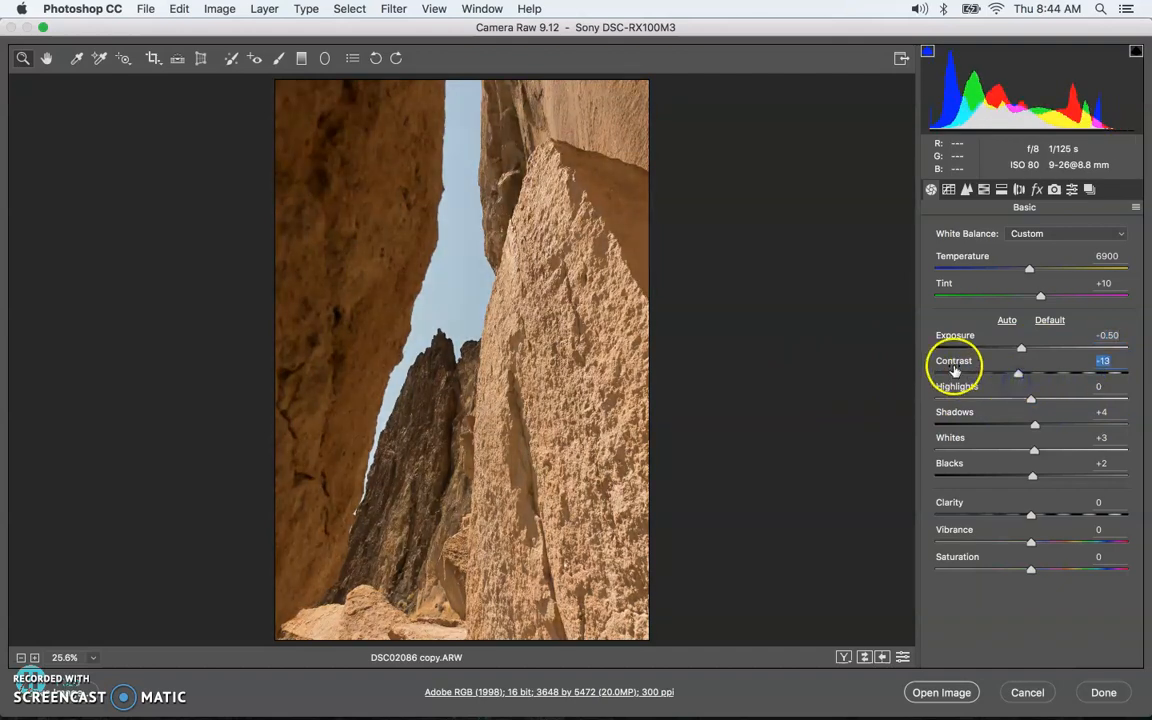
pyautogui.write('0')
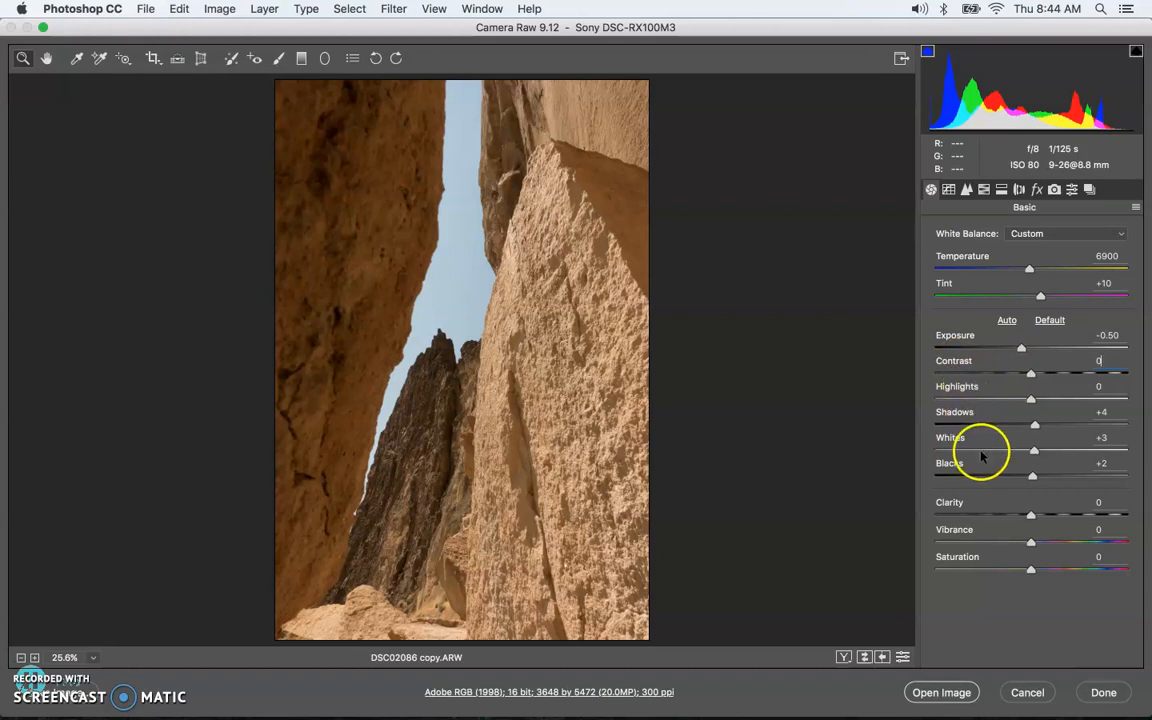
pyautogui.moveTo(1031, 398); pyautogui.dragTo(1147, 401)
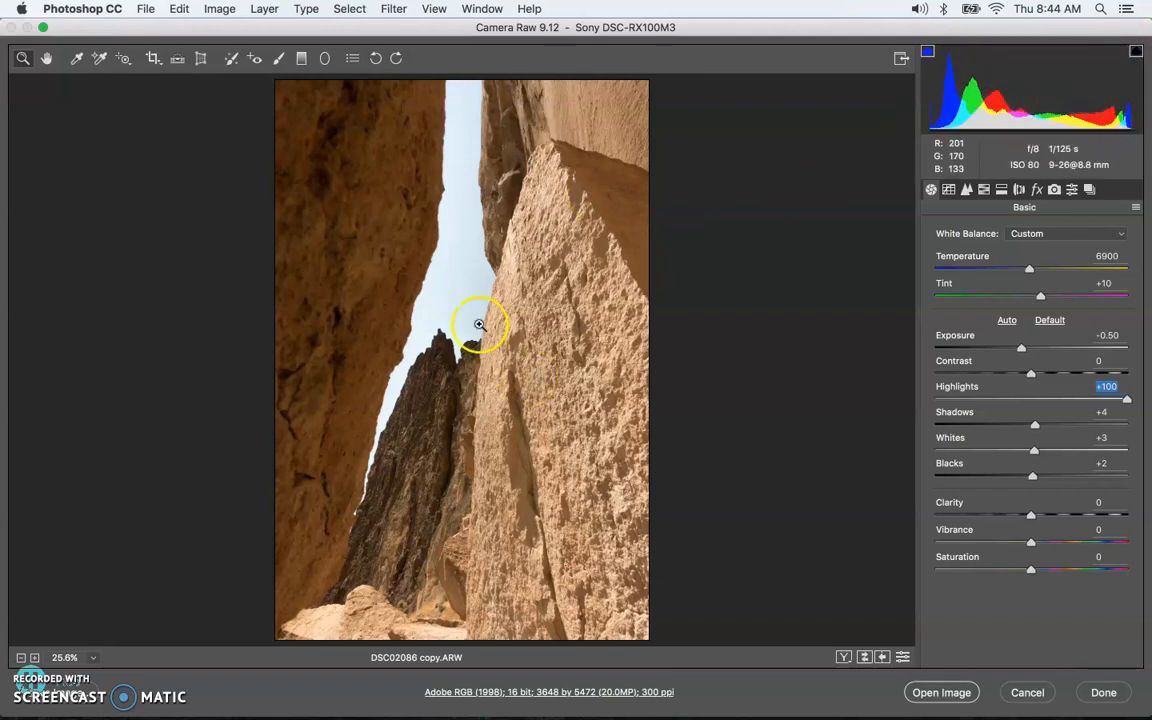
# Step: In the Basic panel, set Highlights +93, Shadows -72, Whites +1 and Blacks 0
pyautogui.moveTo(1126, 405); pyautogui.dragTo(1120, 400)
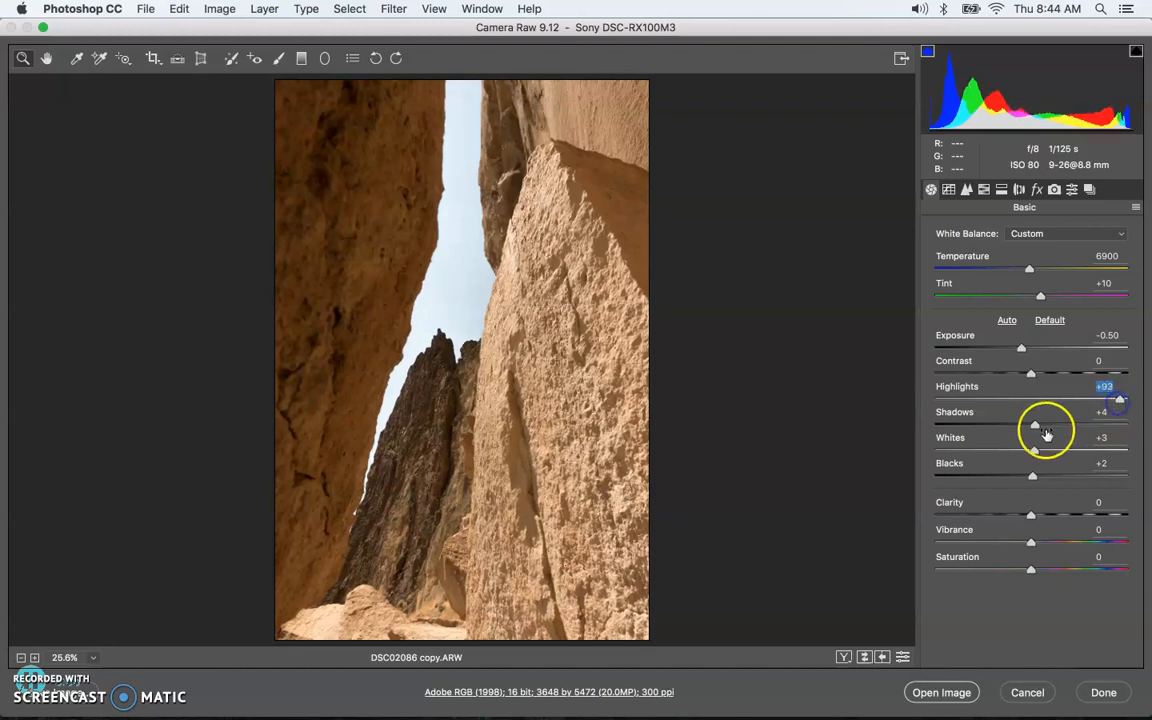
pyautogui.moveTo(1036, 430)
pyautogui.mouseDown()
pyautogui.moveTo(866, 414)
pyautogui.moveTo(944, 411)
pyautogui.moveTo(1032, 453)
pyautogui.moveTo(1076, 441)
pyautogui.moveTo(1042, 453)
pyautogui.mouseUp()
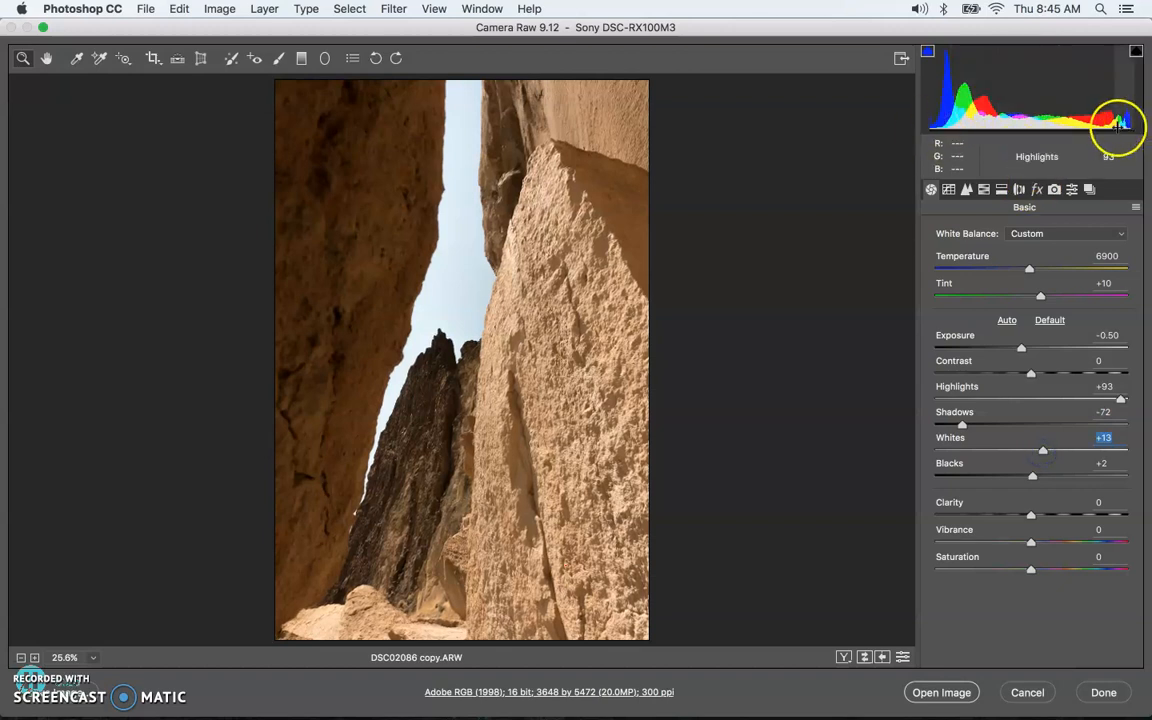
pyautogui.moveTo(1040, 451)
pyautogui.mouseDown()
pyautogui.moveTo(1085, 447)
pyautogui.moveTo(1030, 458)
pyautogui.mouseUp()
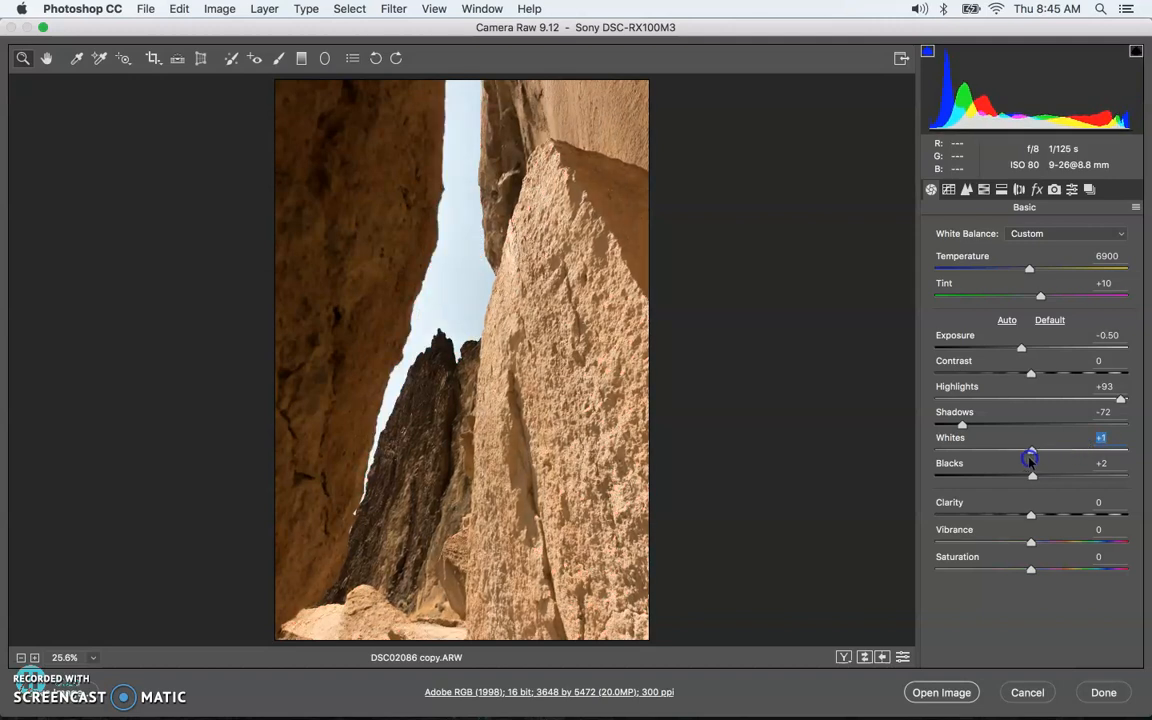
pyautogui.moveTo(1032, 479)
pyautogui.mouseDown()
pyautogui.moveTo(1005, 478)
pyautogui.moveTo(1030, 475)
pyautogui.mouseUp()
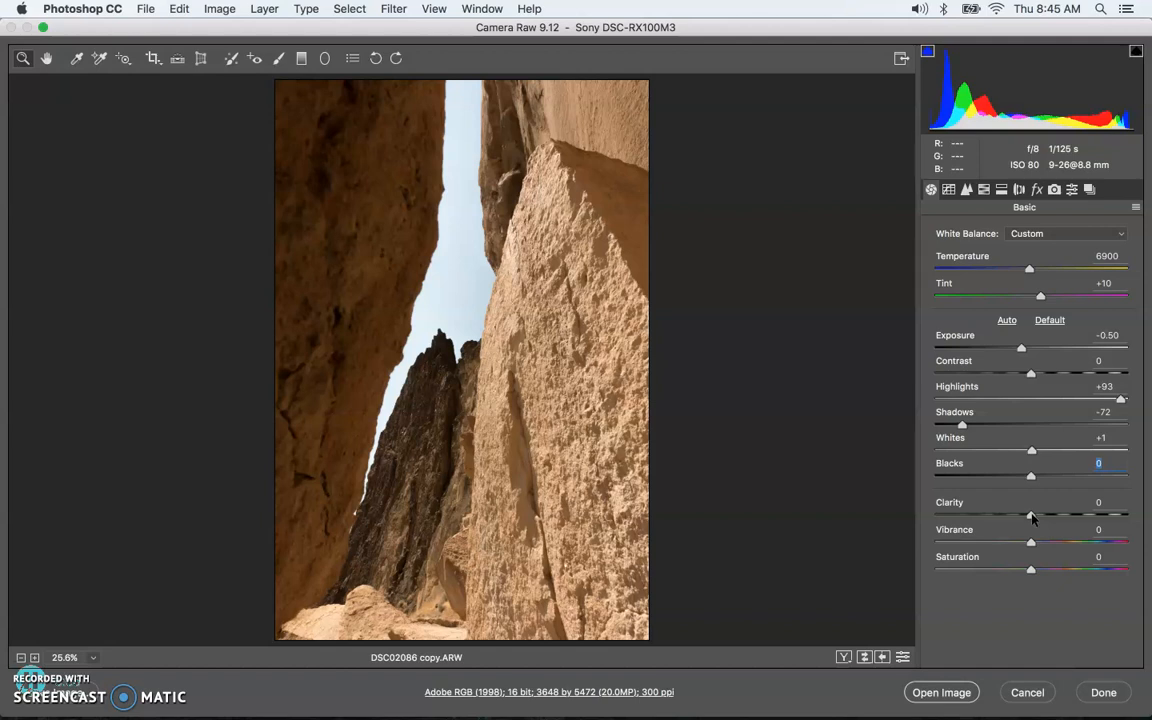
# Step: Preview Clarity at +100 and -100 on the canyon rock, settling it at +20
pyautogui.moveTo(1032, 516); pyautogui.dragTo(1057, 516)
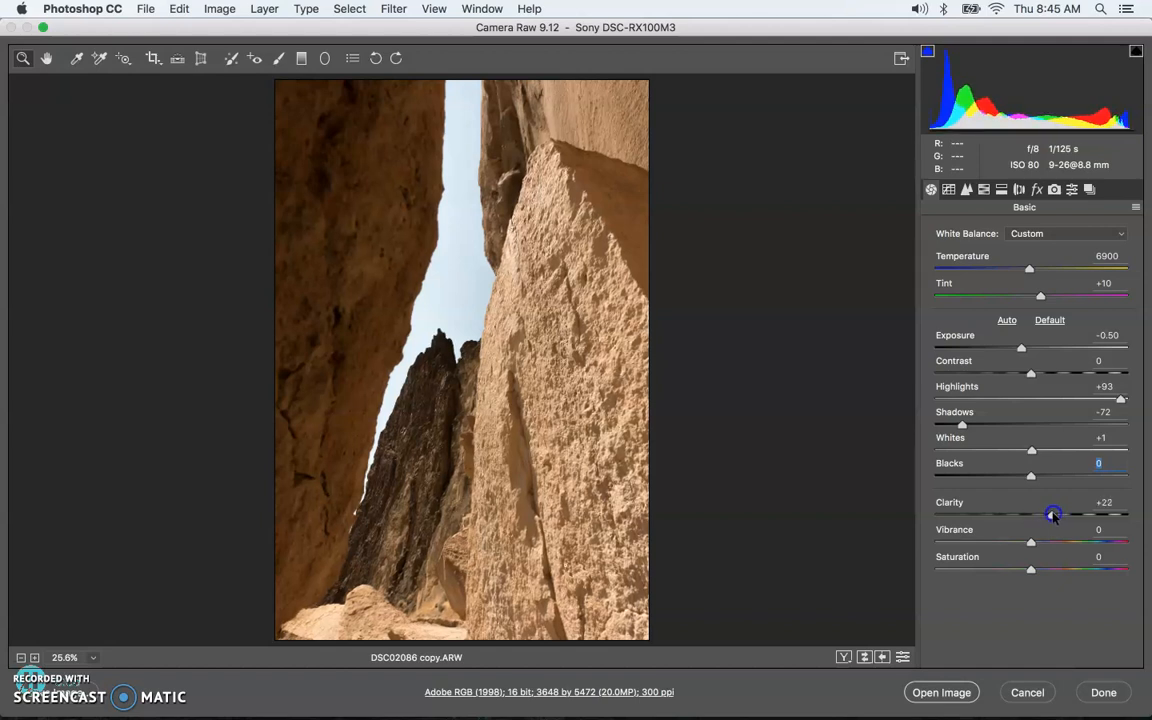
pyautogui.click(1051, 515)
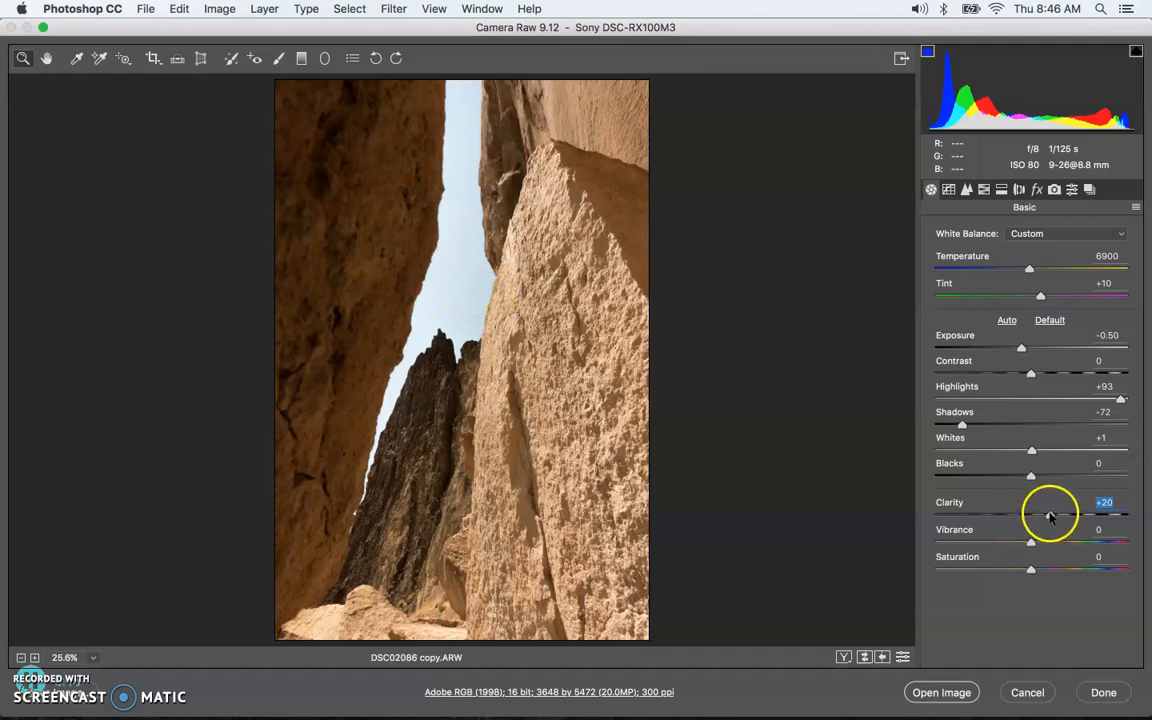
pyautogui.moveTo(1050, 515); pyautogui.dragTo(1148, 522)
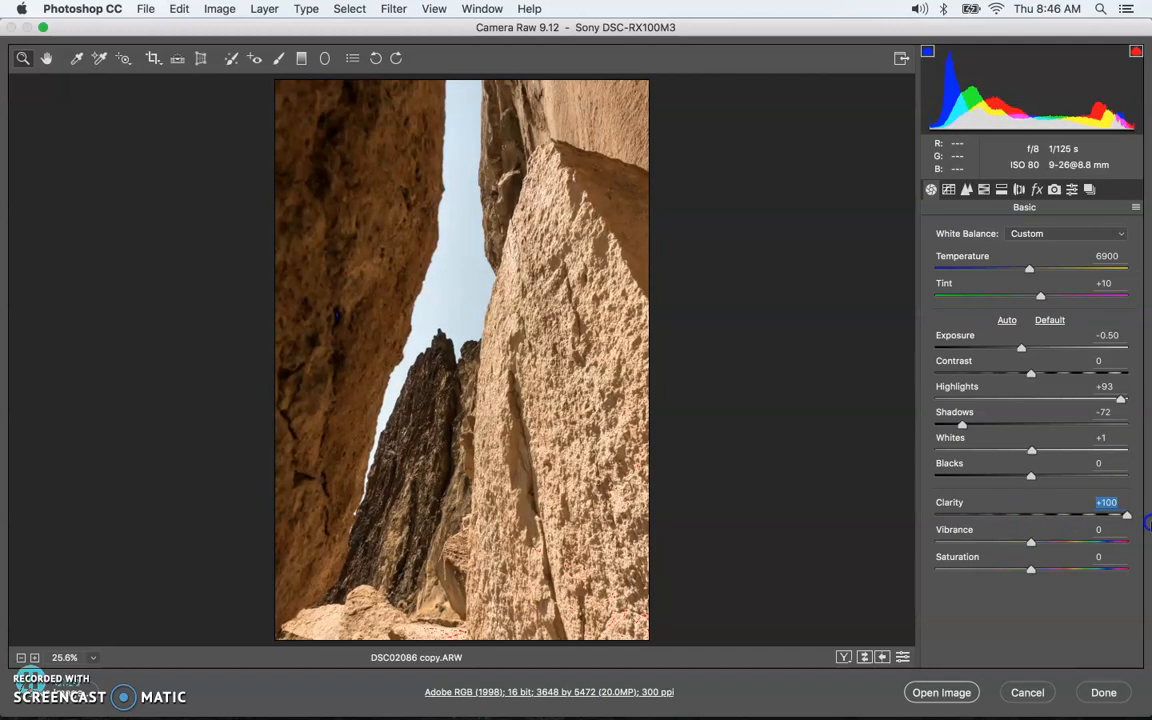
pyautogui.moveTo(1148, 522); pyautogui.dragTo(1051, 519)
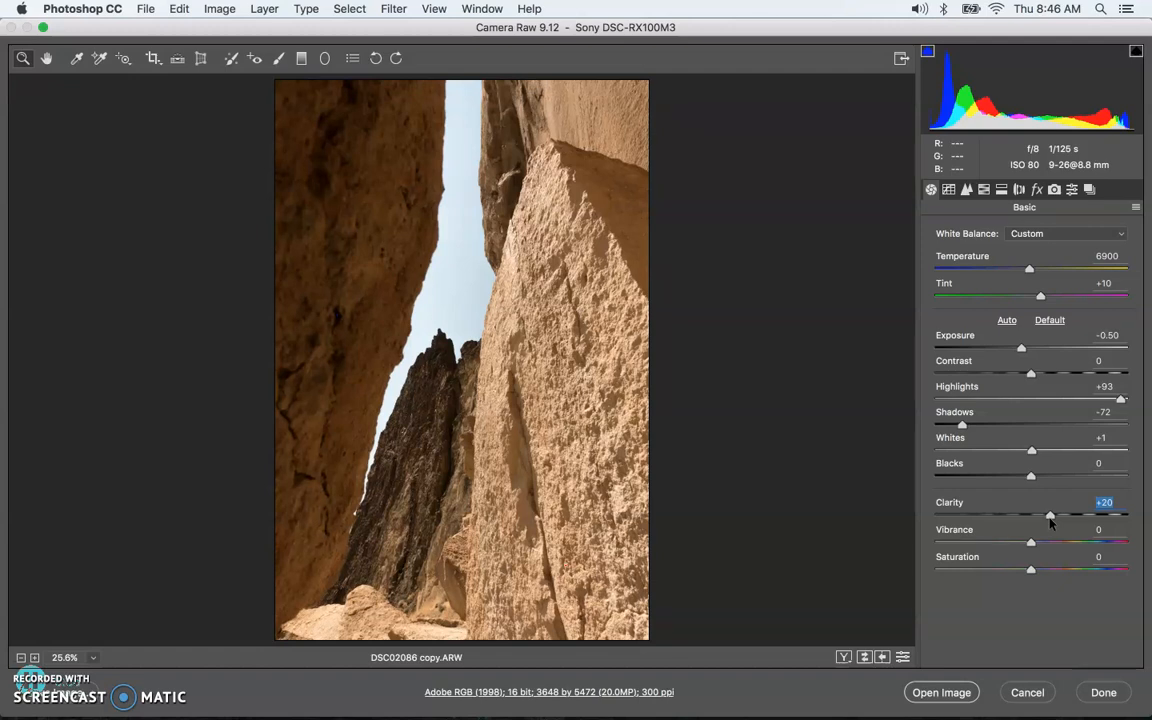
pyautogui.click(982, 258)
pyautogui.click(987, 343)
# Step: Open DSC02086 copy.ARW in Photoshop and shift the window left to reveal the panels
pyautogui.click(940, 692)
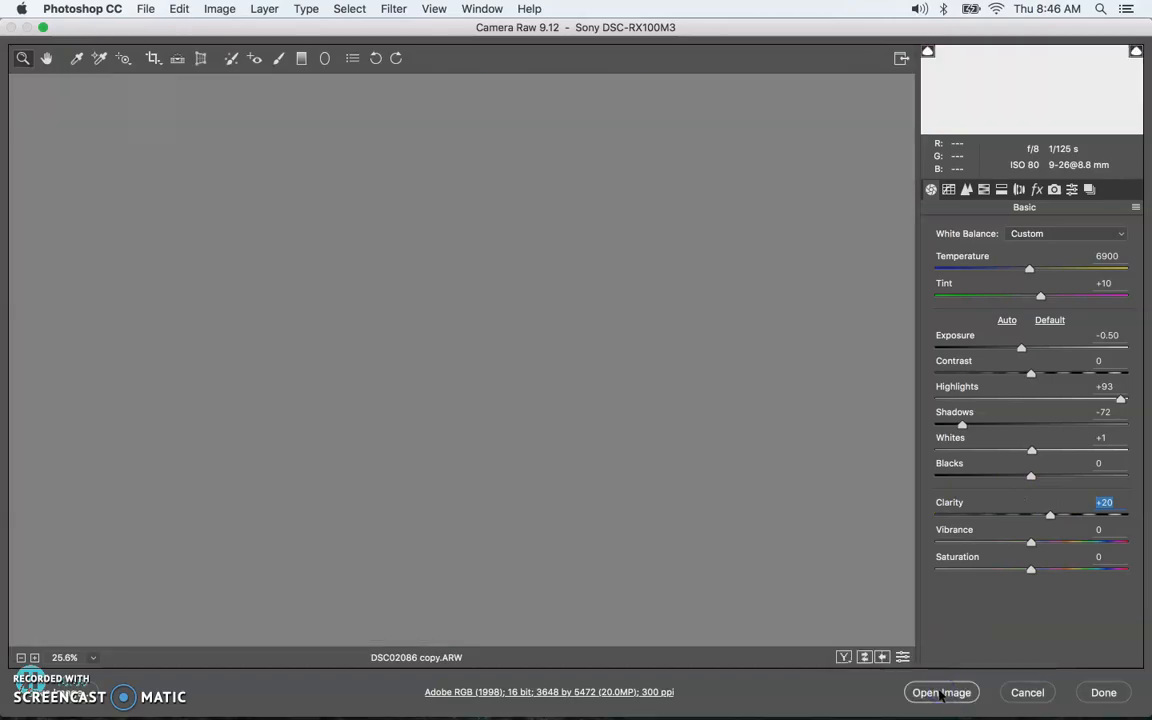
pyautogui.click(940, 693)
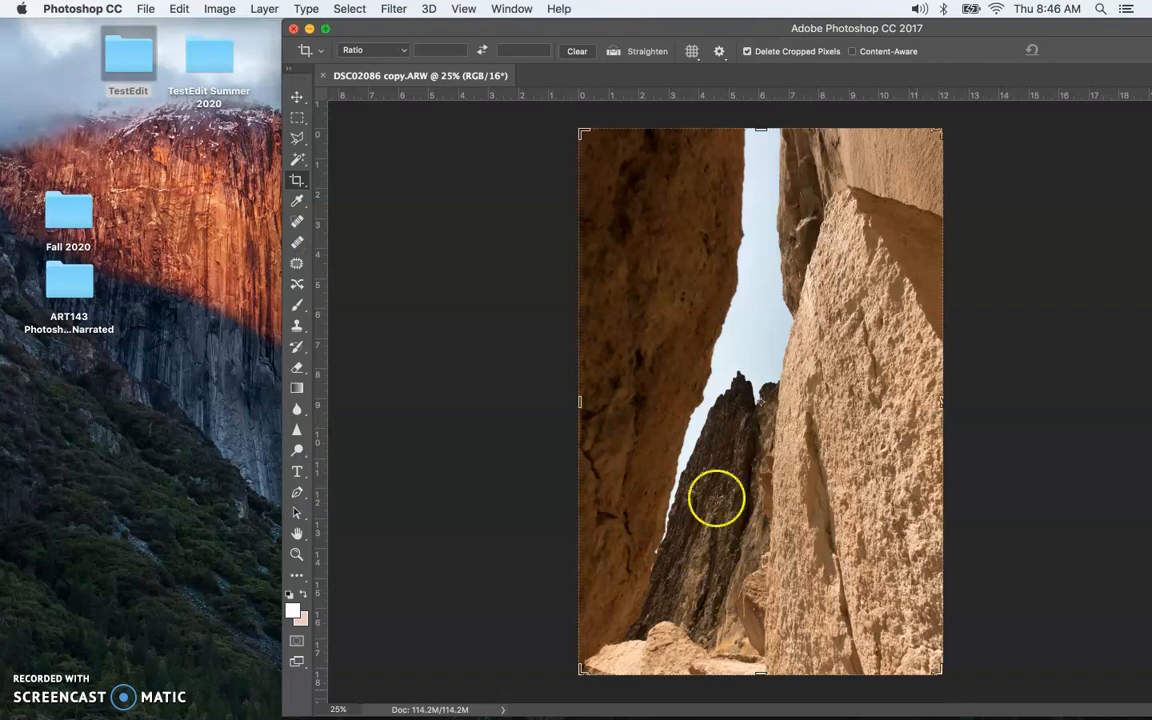
pyautogui.moveTo(443, 28); pyautogui.dragTo(183, 10)
pyautogui.click(147, 481)
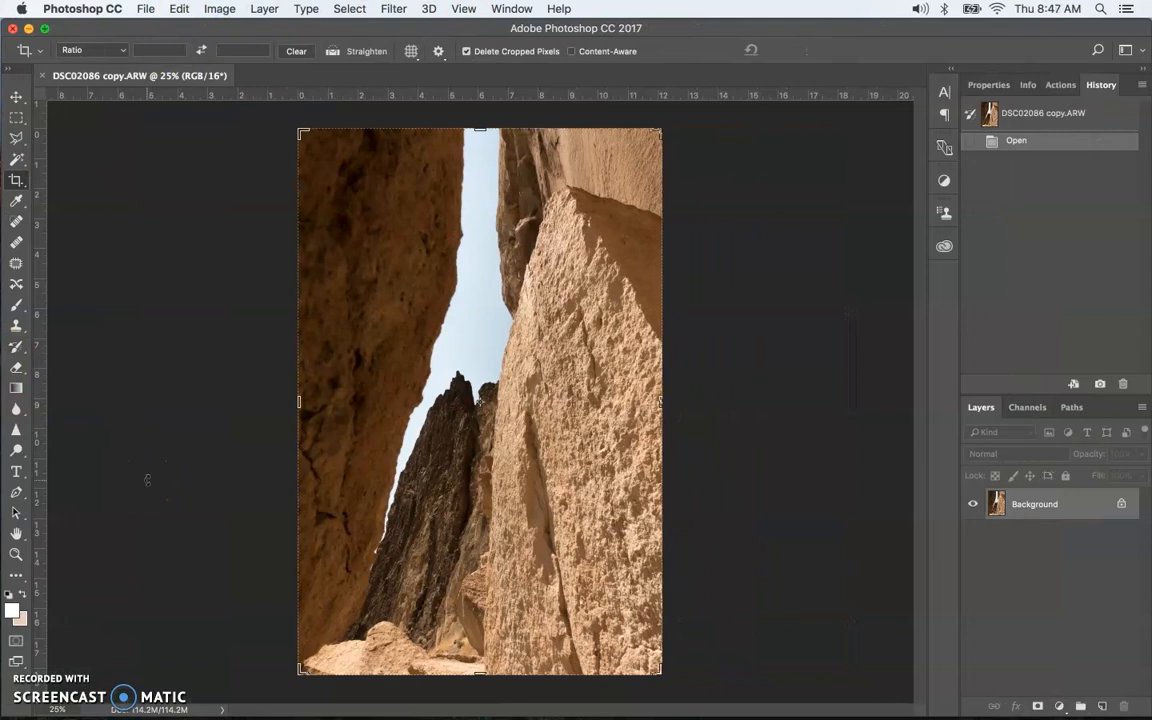